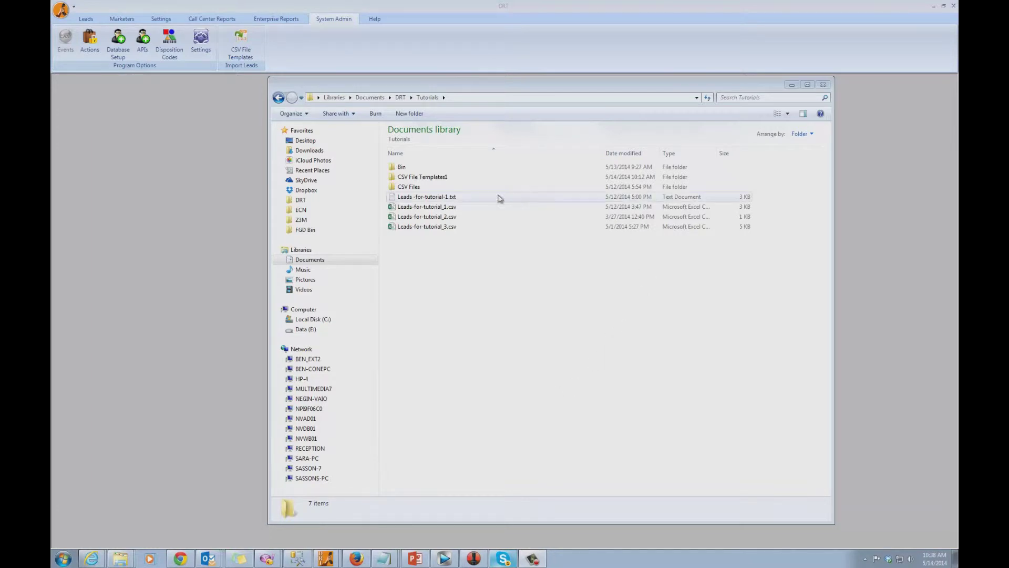
Open the file Leads-for-tutorial_1.csv from the Tutorials folder as plain text for editing.
{"action": "left_click", "coordinate": [453, 210]}
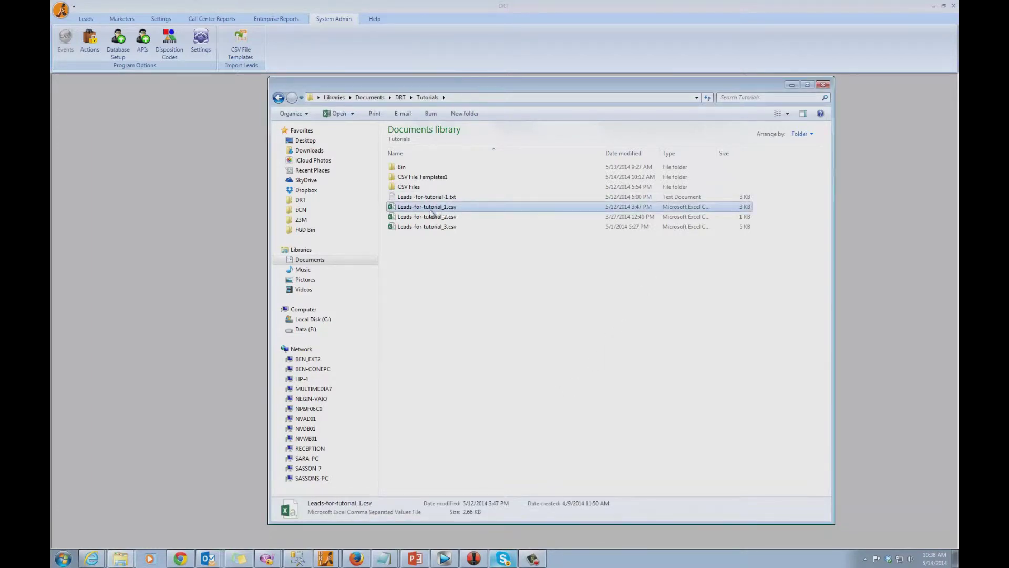
{"action": "right_click", "coordinate": [430, 212]}
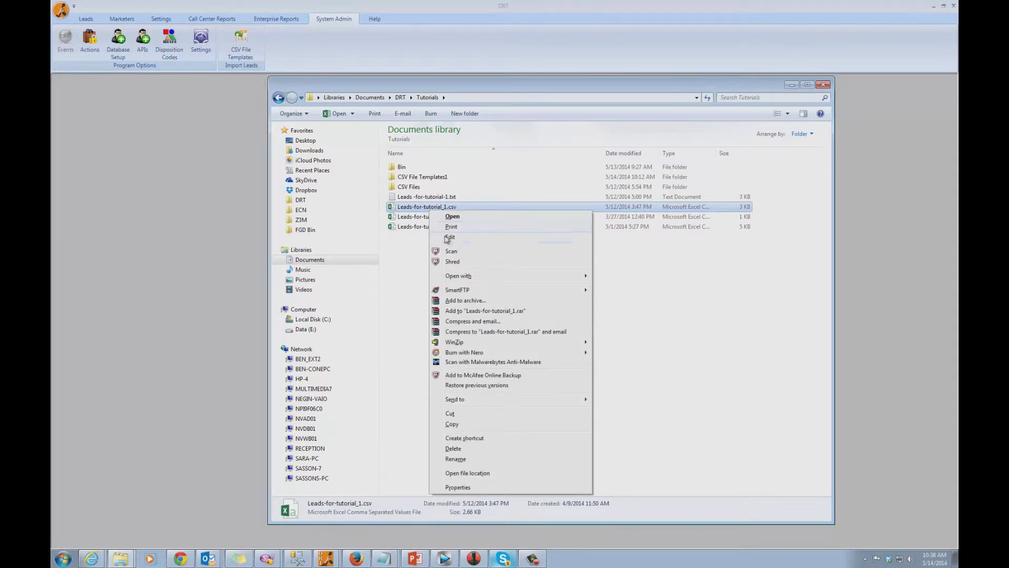
{"action": "left_click", "coordinate": [462, 239]}
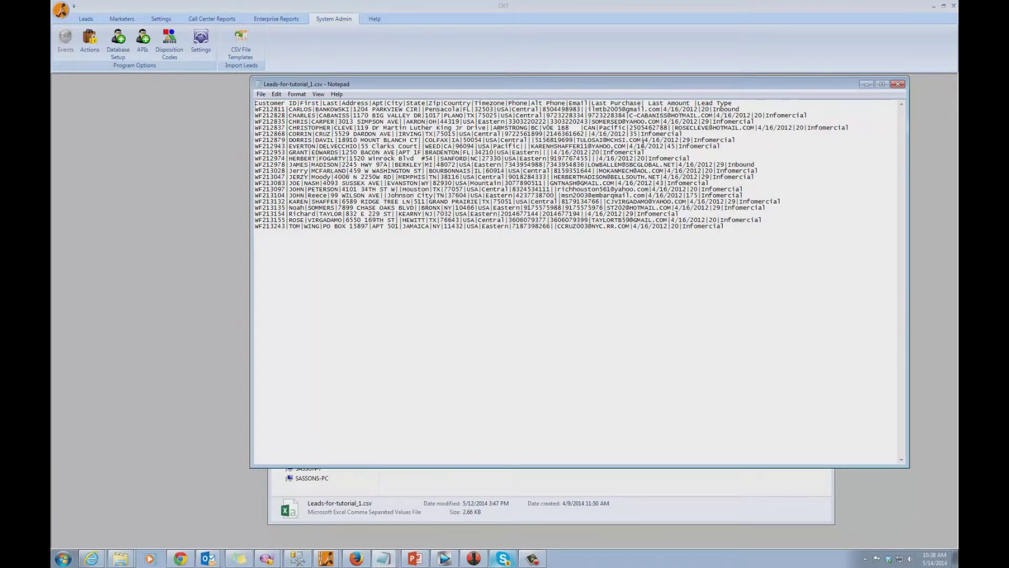
Examine the header row and the vertical-line separators in the lead records, and minimize the text file and the folder window.
{"action": "left_click_drag", "start_coordinate": [732, 103], "coordinate": [231, 102]}
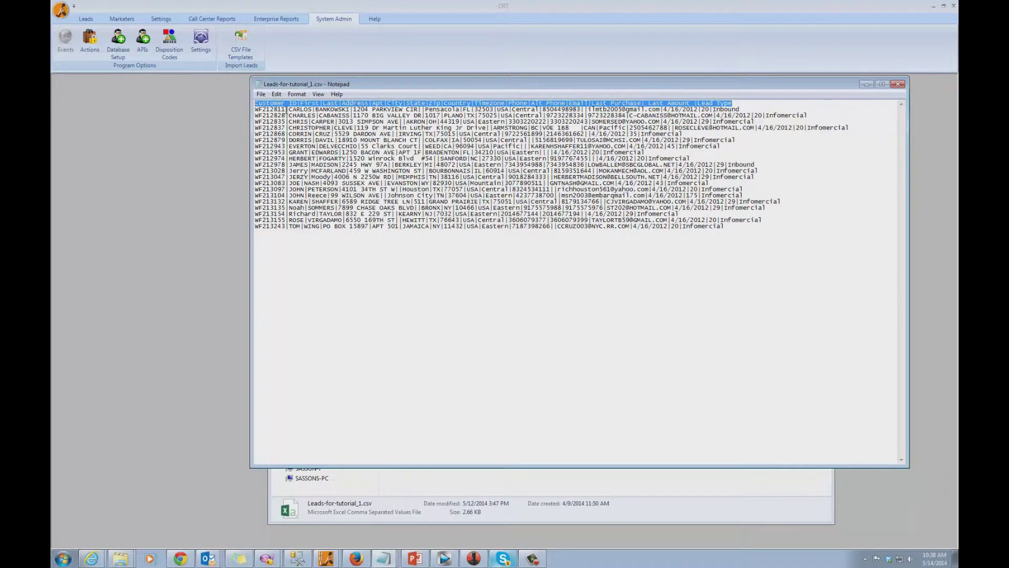
{"action": "left_click", "coordinate": [296, 229]}
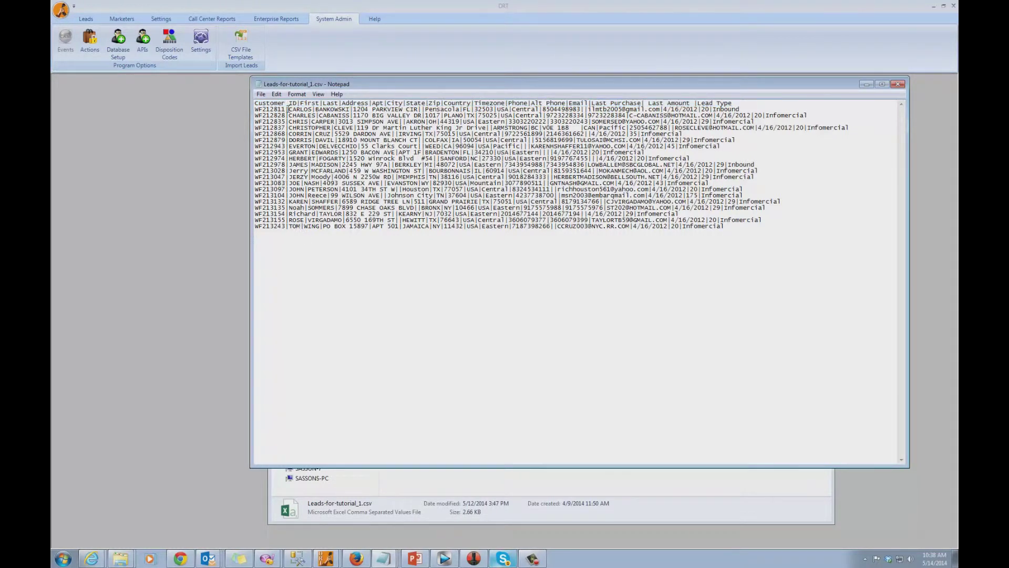
{"action": "double_click", "coordinate": [287, 110]}
{"action": "left_click", "coordinate": [866, 84]}
{"action": "left_click", "coordinate": [789, 61]}
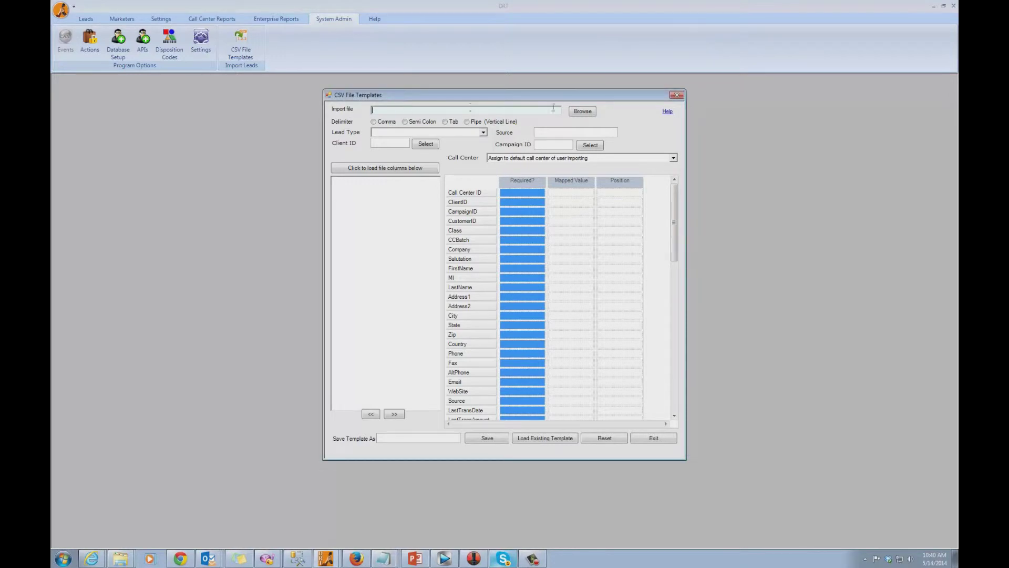
Choose Leads-for-tutorial_1.csv from the Tutorials folder as the import file for the template.
{"action": "left_click", "coordinate": [582, 111]}
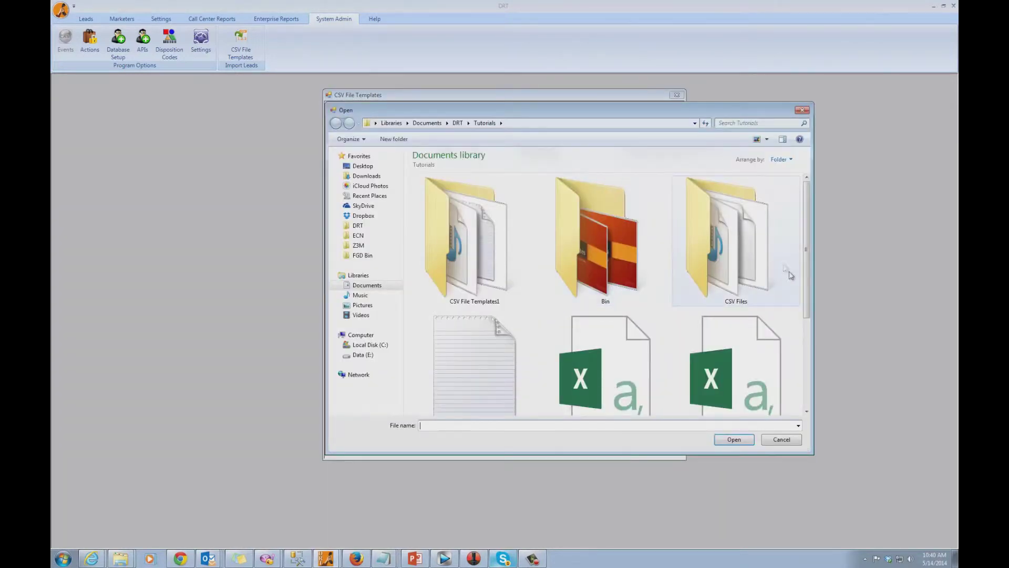
{"action": "scroll", "coordinate": [807, 301], "scroll_direction": "down", "scroll_amount": 3}
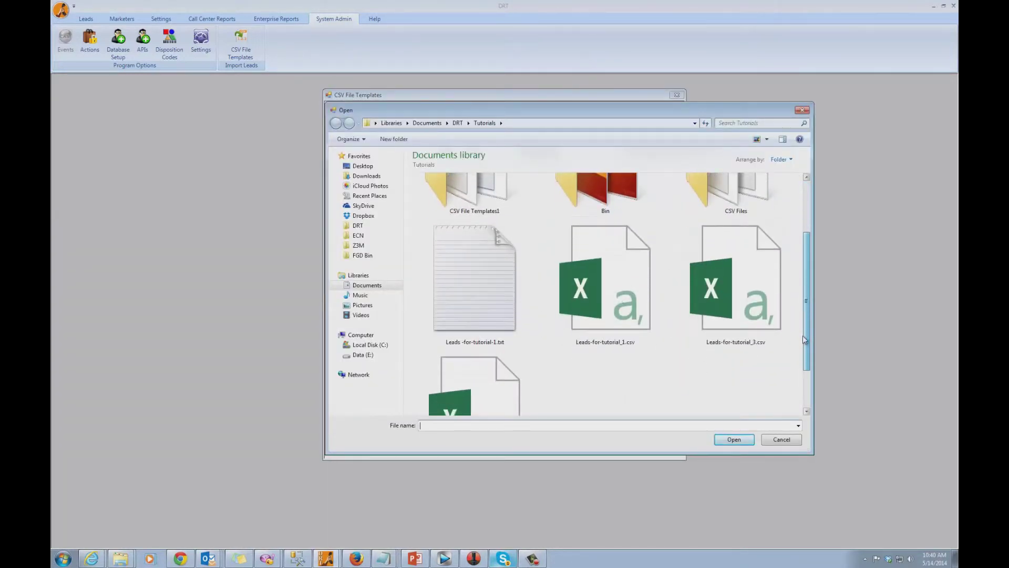
{"action": "left_click", "coordinate": [628, 305]}
{"action": "left_click", "coordinate": [734, 439]}
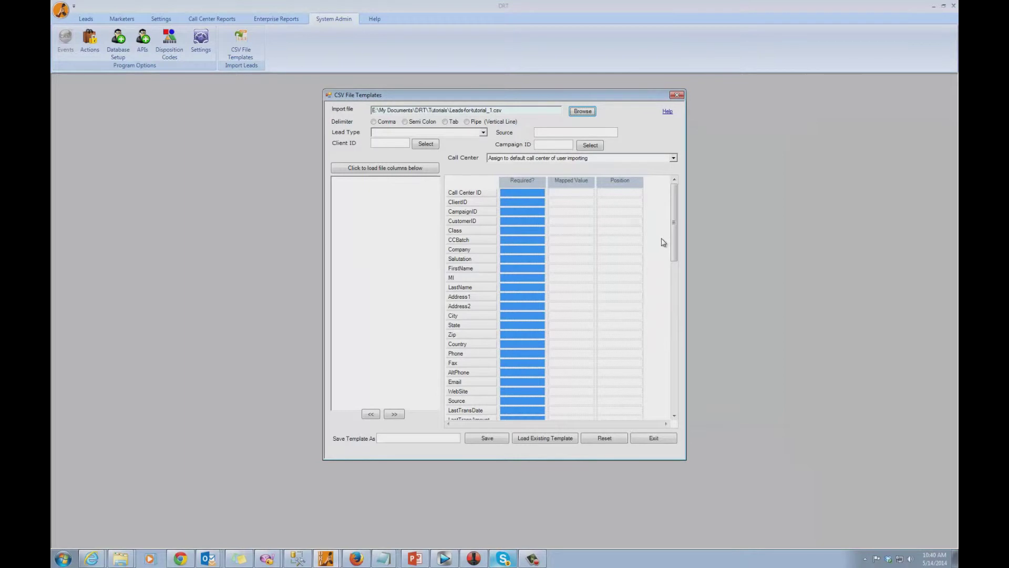
Set the delimiter to Pipe, the lead type to Infomercial and the source to Live Interactive.
{"action": "left_click", "coordinate": [467, 122]}
{"action": "left_click", "coordinate": [483, 133]}
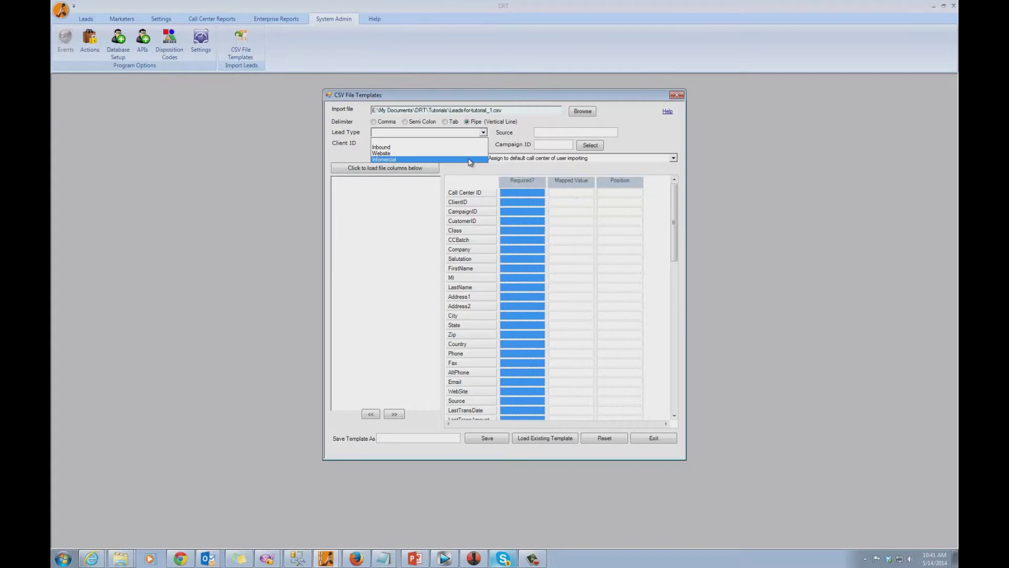
{"action": "left_click", "coordinate": [470, 159]}
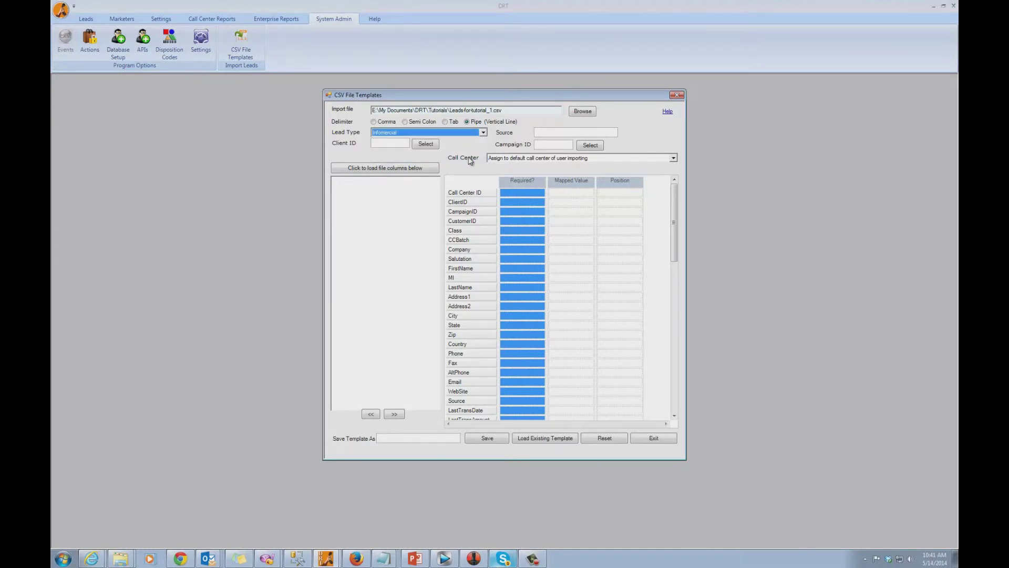
{"action": "left_click", "coordinate": [547, 132]}
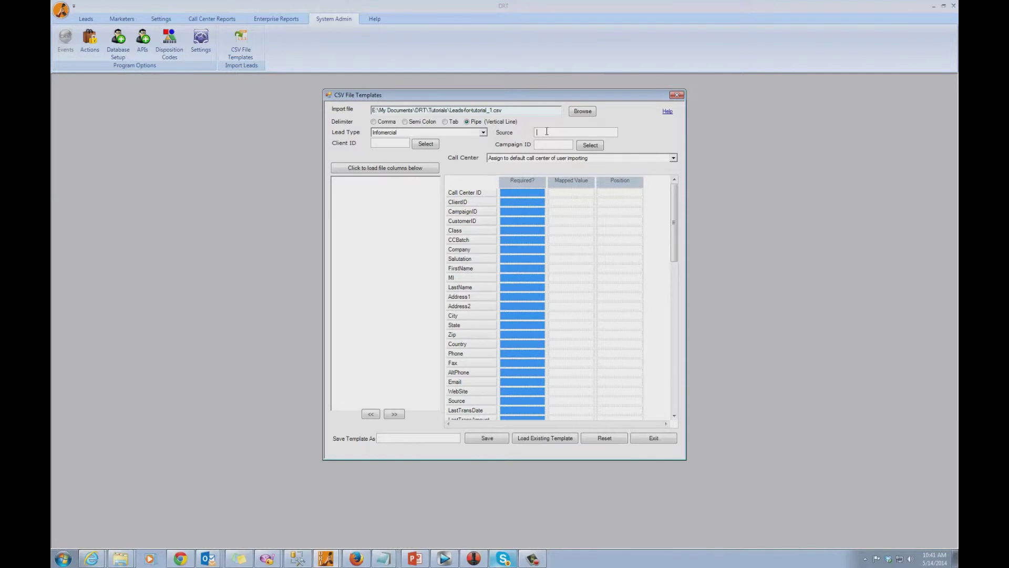
{"action": "type", "text": "Live Interactive"}
Assign the imported leads to the specific call center California.
{"action": "left_click", "coordinate": [562, 160]}
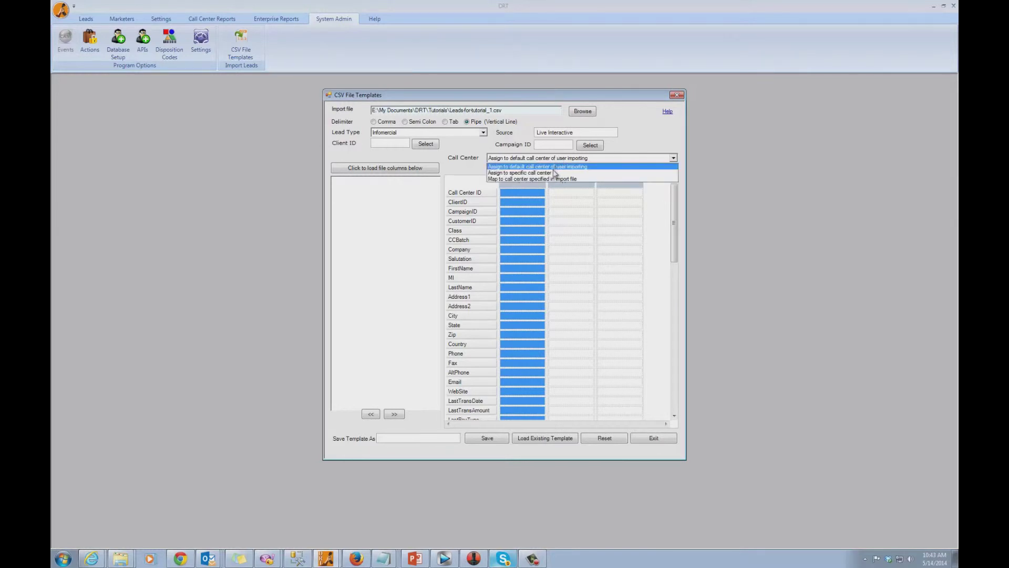
{"action": "left_click", "coordinate": [554, 173]}
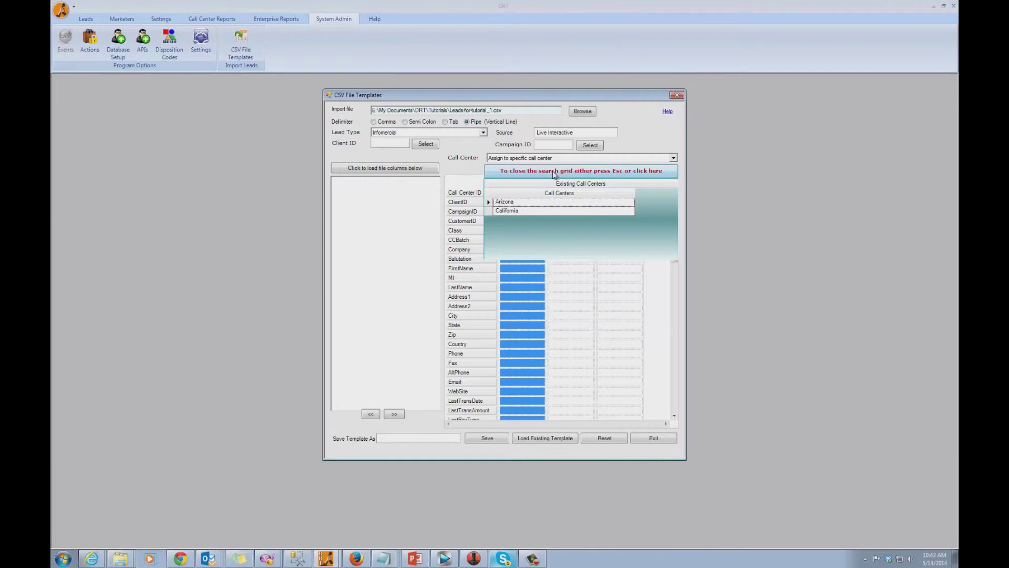
{"action": "left_click", "coordinate": [526, 212]}
{"action": "double_click", "coordinate": [527, 213]}
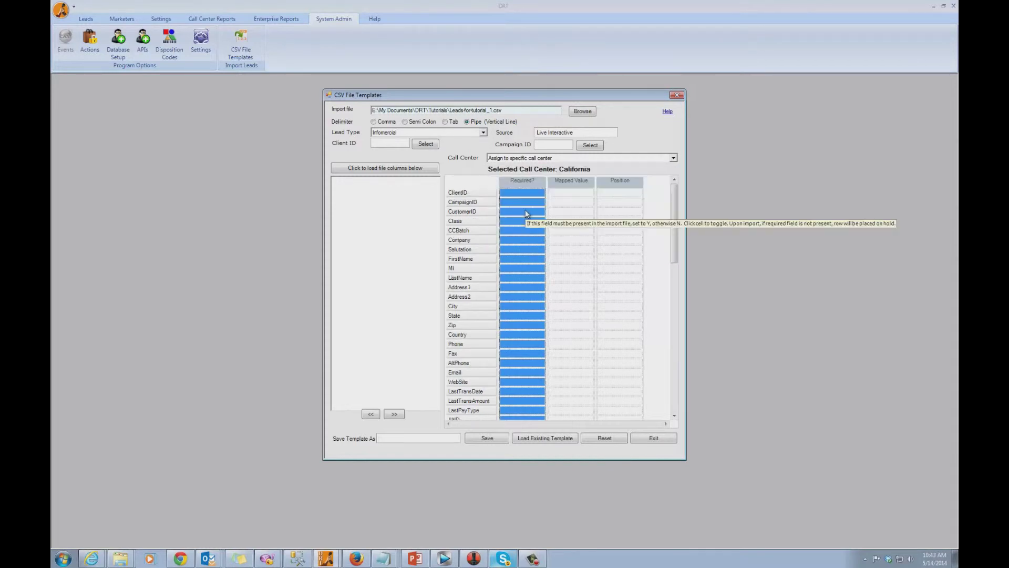
Try mapping to the call center specified in the import file, and return to the default call center of the user importing.
{"action": "left_click", "coordinate": [563, 159]}
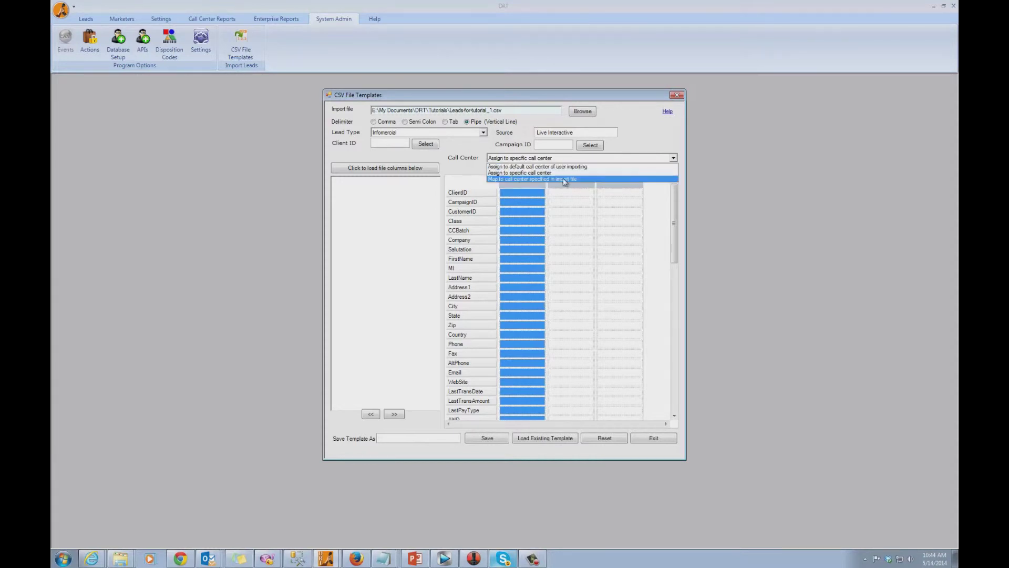
{"action": "left_click", "coordinate": [566, 180]}
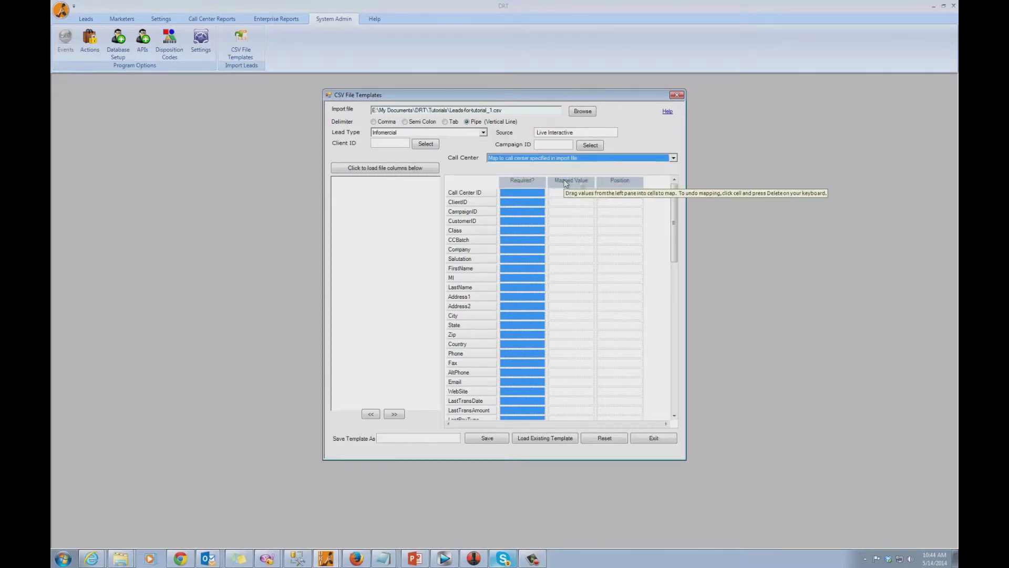
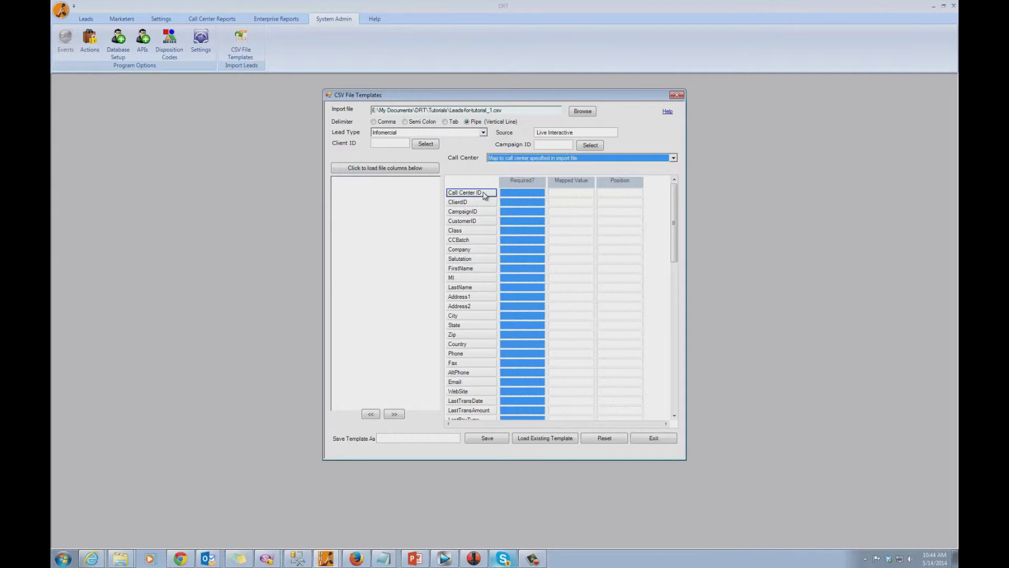
{"action": "left_click", "coordinate": [532, 158]}
{"action": "left_click", "coordinate": [533, 167]}
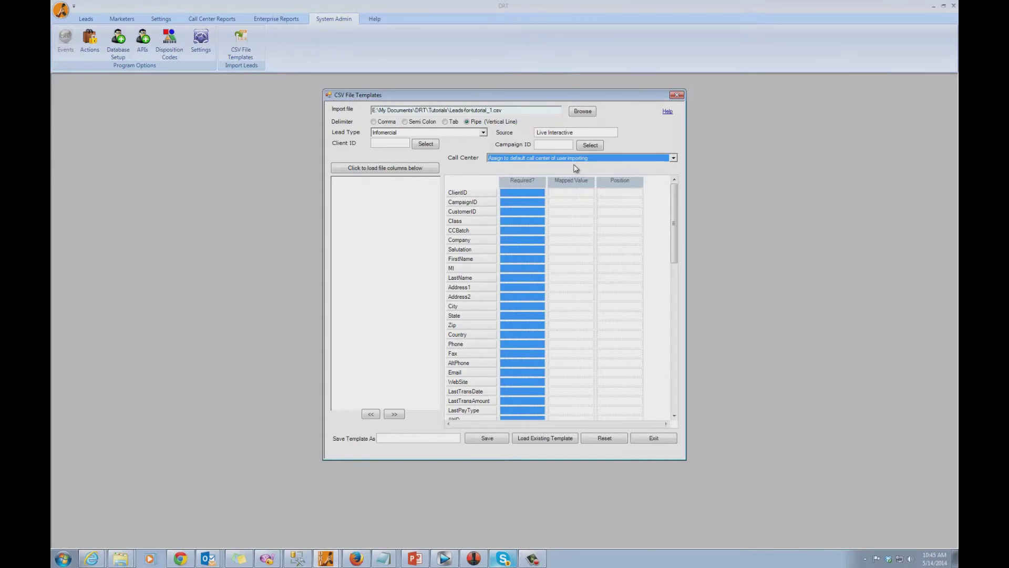
Load the import file's columns and step back from the first lead to the header names.
{"action": "left_click", "coordinate": [382, 169]}
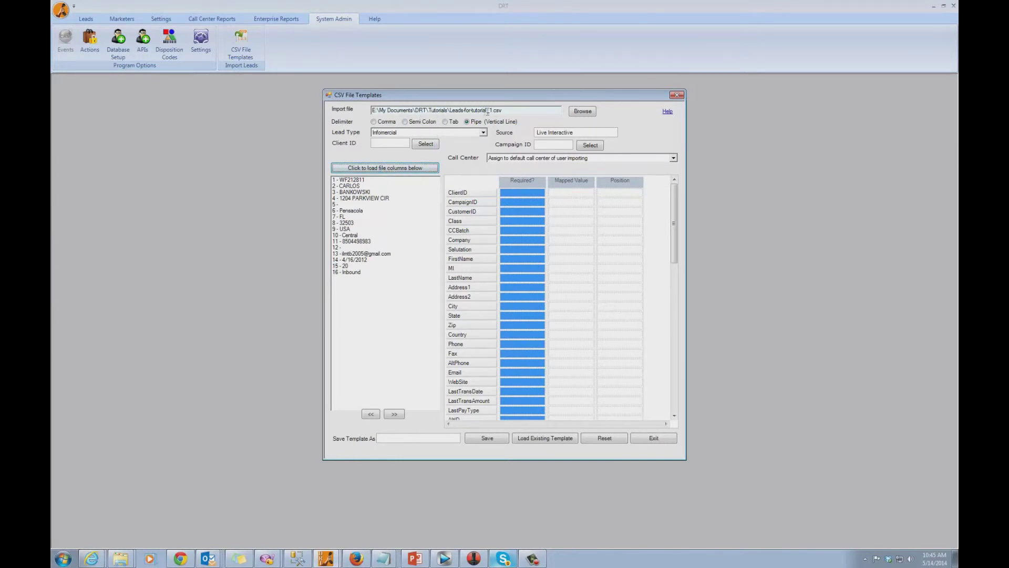
{"action": "left_click", "coordinate": [371, 414]}
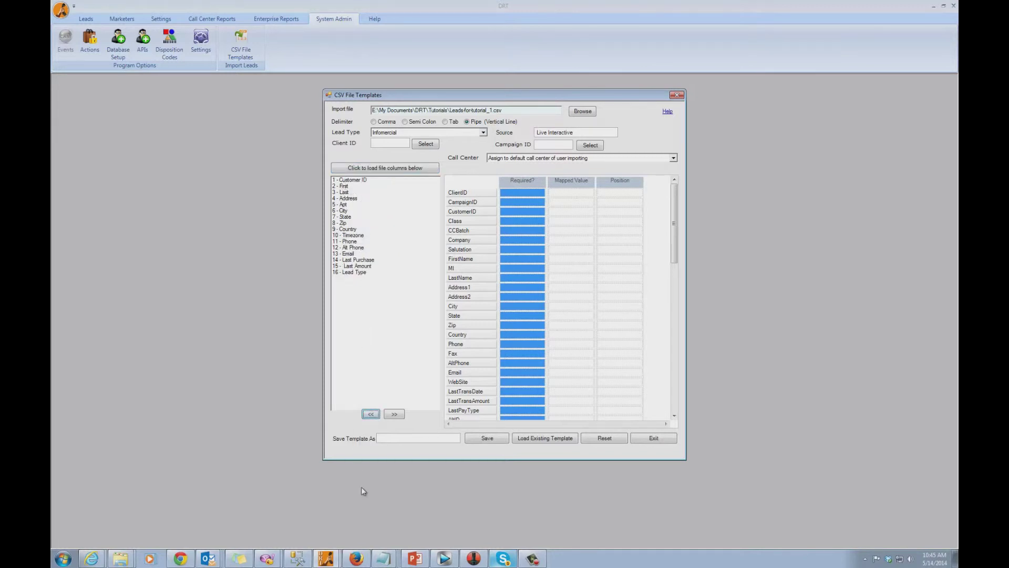
Compare the loaded header and first-record values with the raw CSV text, placing the text window beside the template form.
{"action": "left_click", "coordinate": [385, 558]}
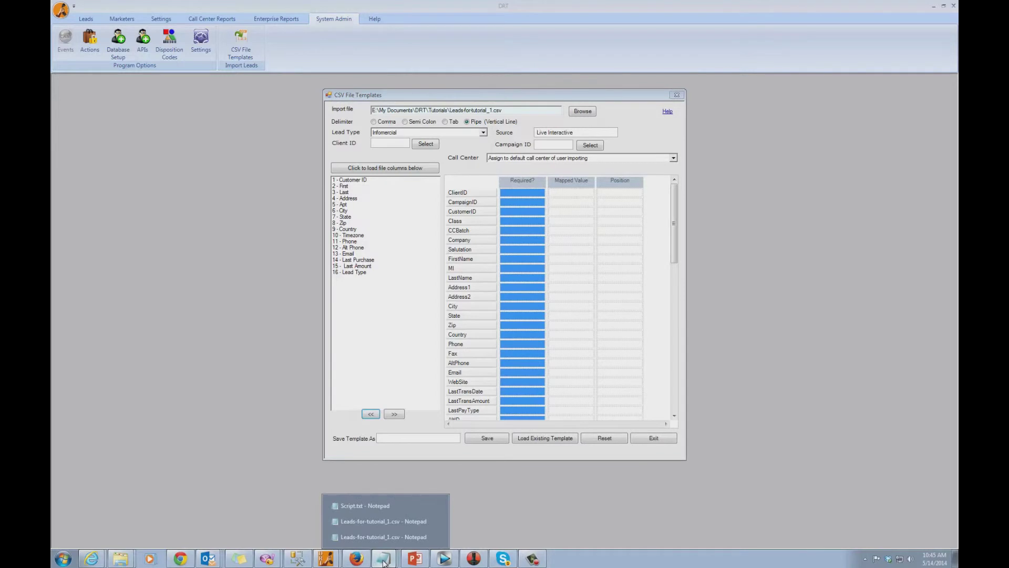
{"action": "left_click", "coordinate": [399, 521]}
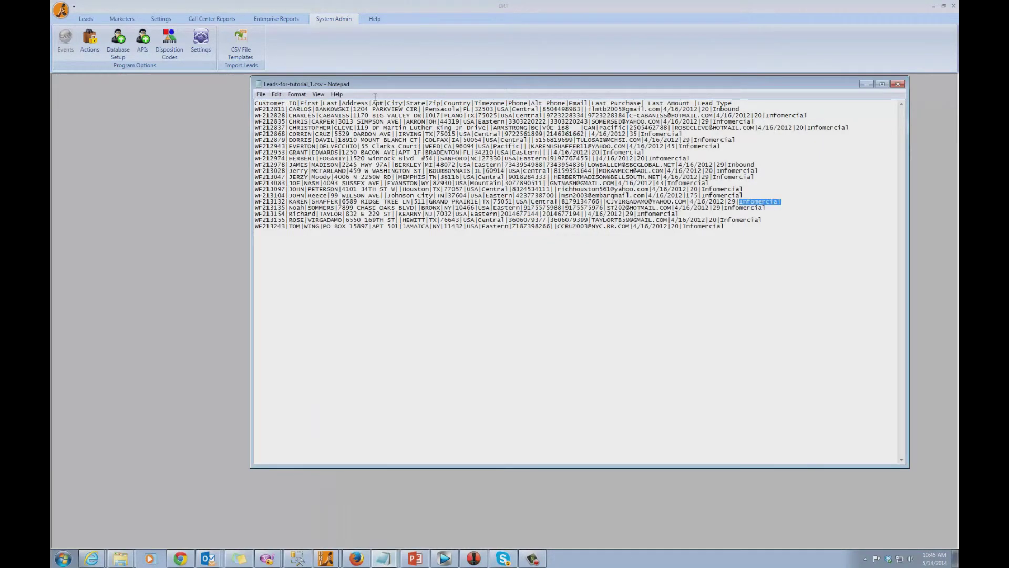
{"action": "left_click_drag", "start_coordinate": [492, 84], "coordinate": [729, 125]}
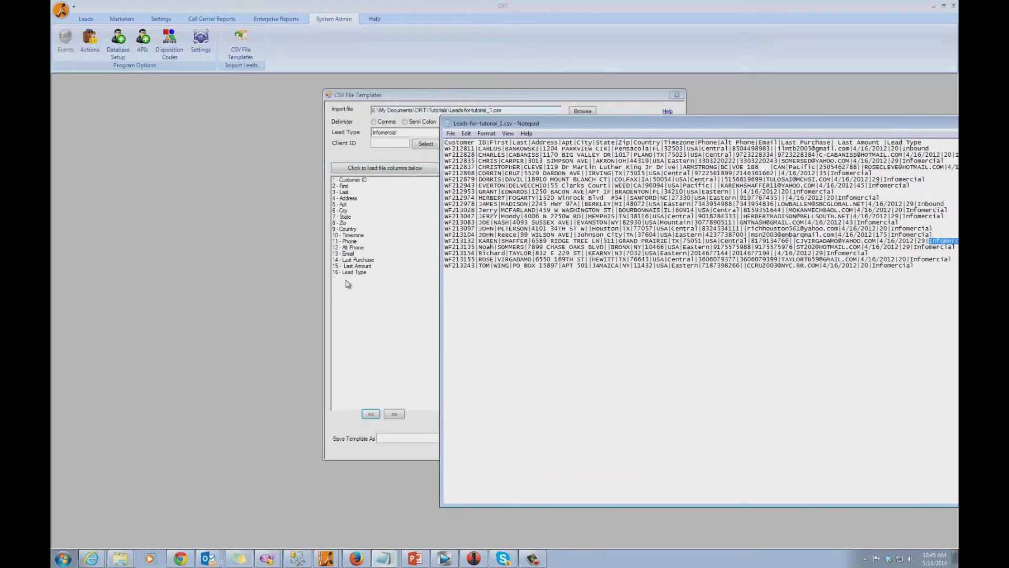
{"action": "left_click", "coordinate": [395, 415]}
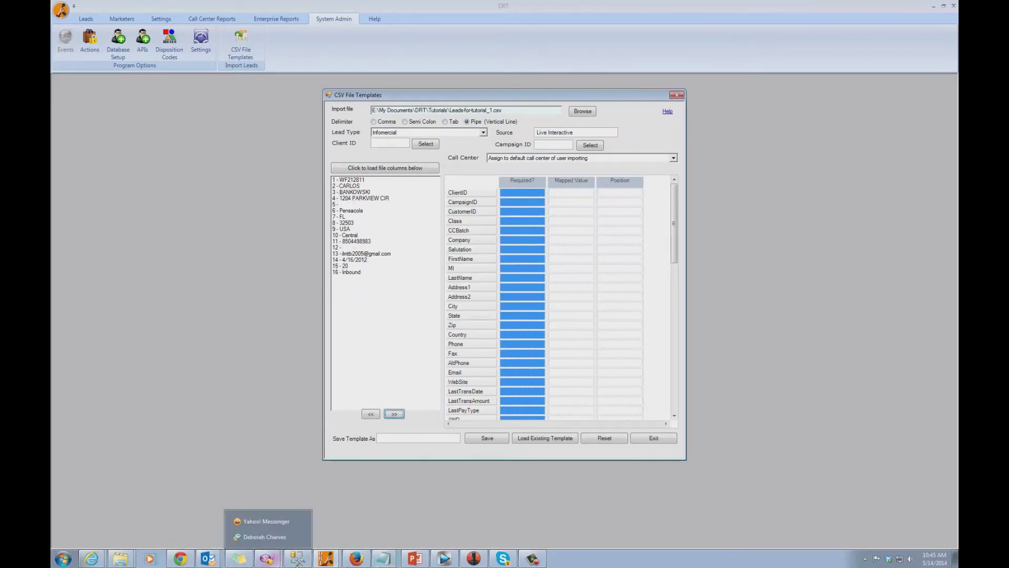
{"action": "mouse_move", "coordinate": [384, 558]}
{"action": "left_click", "coordinate": [392, 518]}
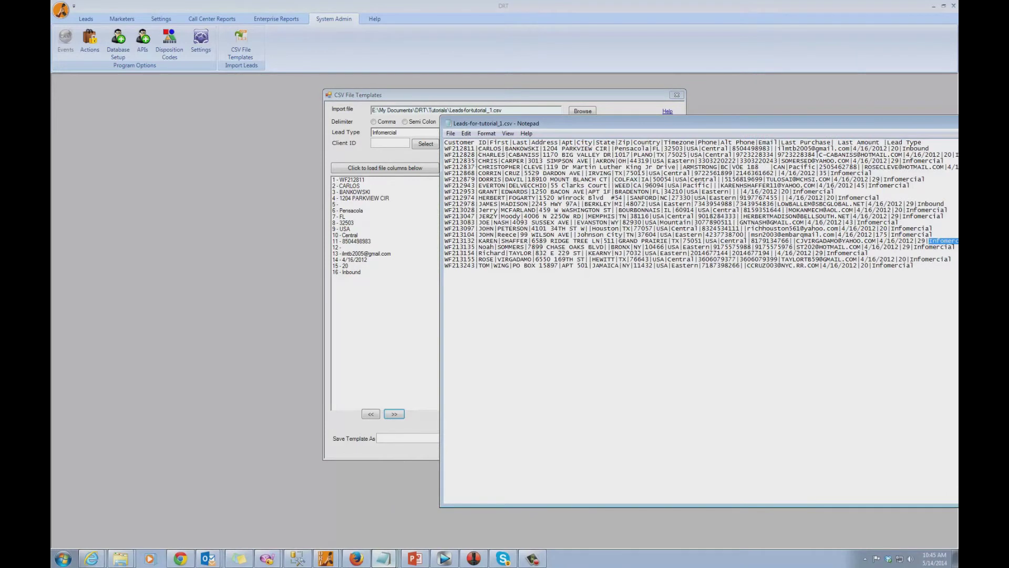
{"action": "left_click_drag", "start_coordinate": [477, 152], "coordinate": [497, 146]}
{"action": "left_click", "coordinate": [497, 148]}
Browse forward through several lead records in the loaded columns and return to the header names.
{"action": "left_click", "coordinate": [394, 415]}
{"action": "left_click", "coordinate": [395, 415]}
{"action": "left_click", "coordinate": [395, 415]}
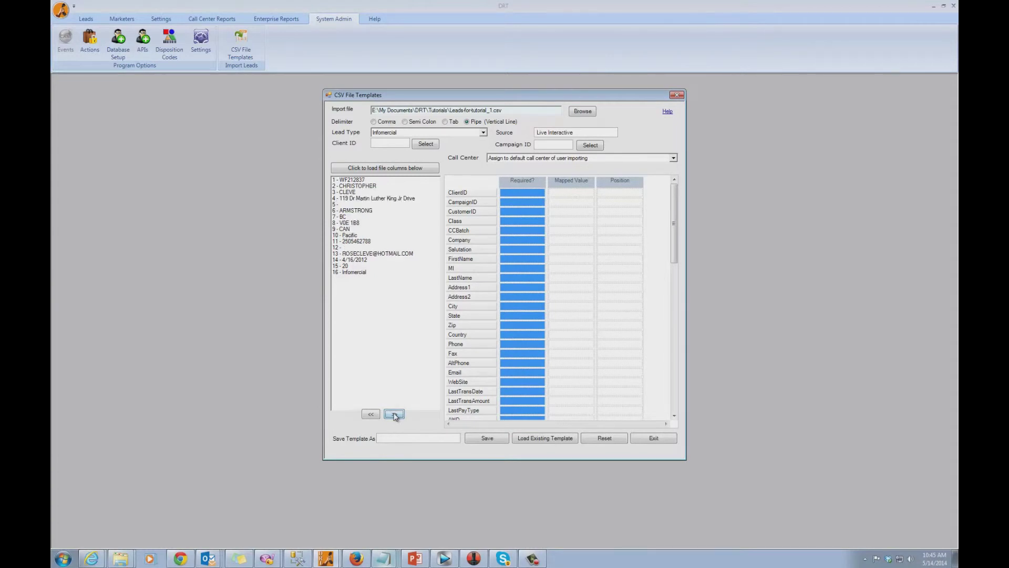
{"action": "left_click", "coordinate": [395, 414]}
{"action": "left_click", "coordinate": [395, 414]}
{"action": "left_click", "coordinate": [395, 414]}
{"action": "left_click", "coordinate": [394, 415]}
{"action": "left_click", "coordinate": [394, 415]}
{"action": "left_click", "coordinate": [370, 415]}
{"action": "left_click", "coordinate": [371, 415]}
{"action": "left_click", "coordinate": [371, 415]}
{"action": "left_click", "coordinate": [371, 414]}
{"action": "left_click", "coordinate": [371, 415]}
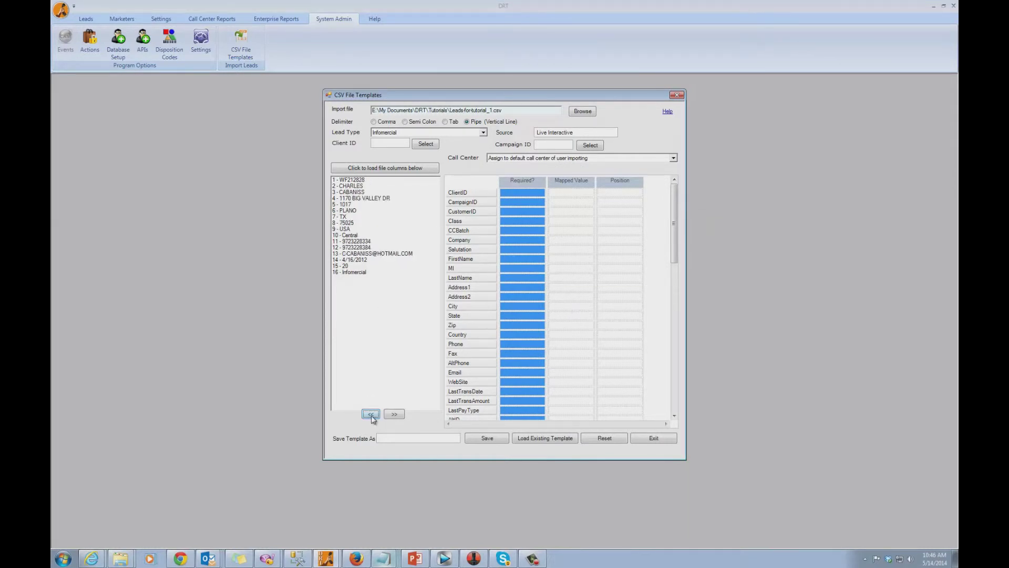
{"action": "left_click", "coordinate": [370, 415]}
{"action": "left_click", "coordinate": [371, 415]}
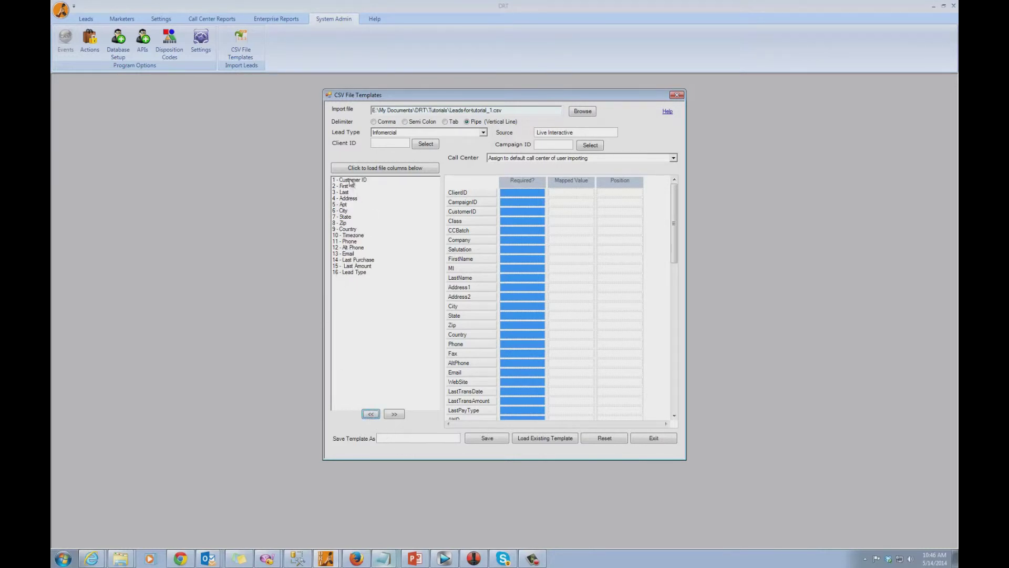
Map Customer ID, First, Last, Address and Apt to the CustomerID, FirstName, LastName, Address1 and Address2 fields.
{"action": "left_click_drag", "start_coordinate": [351, 181], "coordinate": [562, 213]}
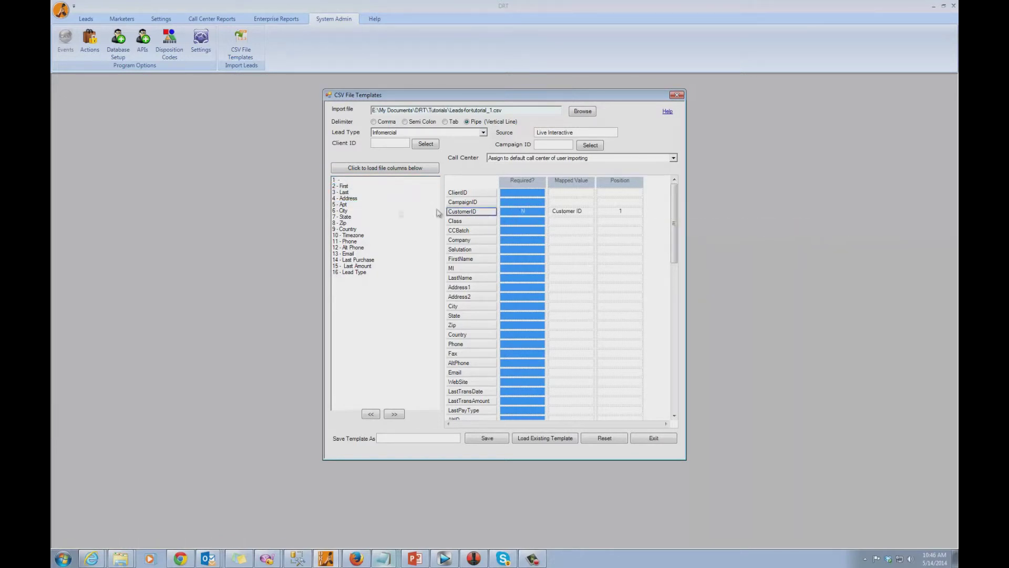
{"action": "left_click_drag", "start_coordinate": [343, 191], "coordinate": [561, 265]}
{"action": "left_click_drag", "start_coordinate": [344, 192], "coordinate": [561, 282]}
{"action": "left_click_drag", "start_coordinate": [355, 199], "coordinate": [564, 290]}
{"action": "left_click_drag", "start_coordinate": [343, 206], "coordinate": [560, 299]}
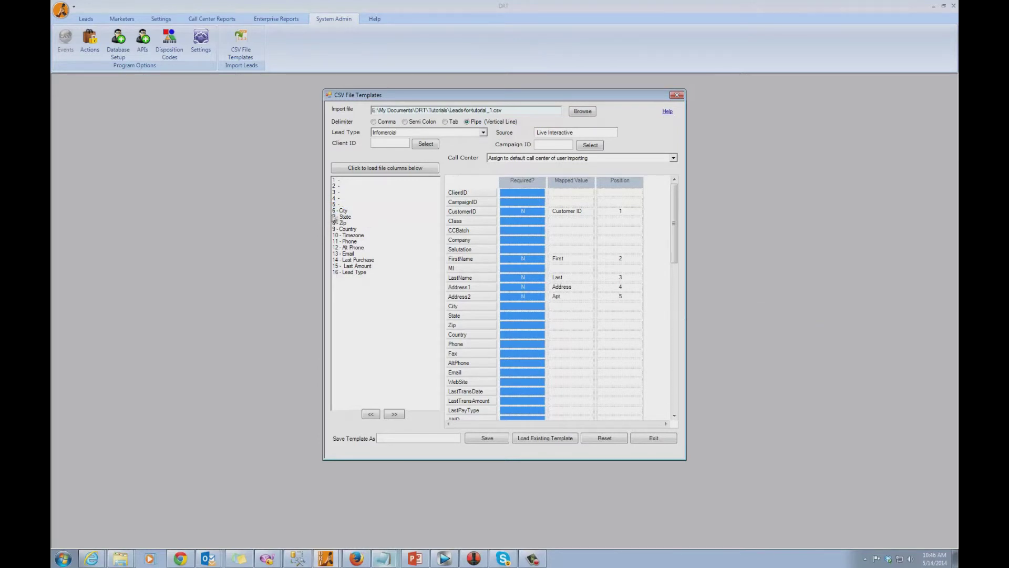
Map the City, State, Zip, Country, Phone and Alt Phone columns to their matching template fields.
{"action": "left_click_drag", "start_coordinate": [343, 213], "coordinate": [559, 311]}
{"action": "left_click_drag", "start_coordinate": [342, 218], "coordinate": [570, 317]}
{"action": "left_click_drag", "start_coordinate": [342, 226], "coordinate": [562, 327]}
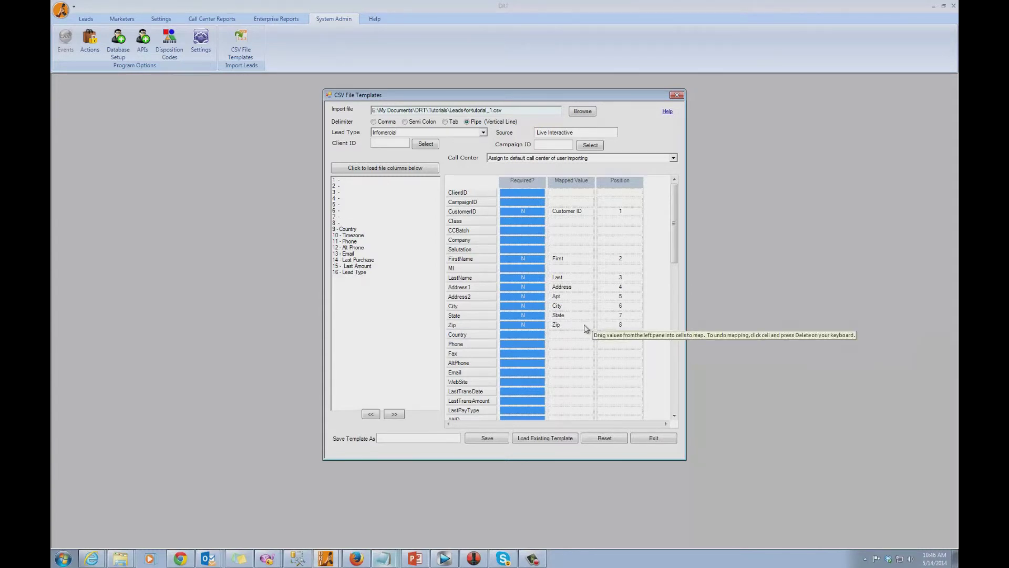
{"action": "left_click_drag", "start_coordinate": [348, 230], "coordinate": [563, 338]}
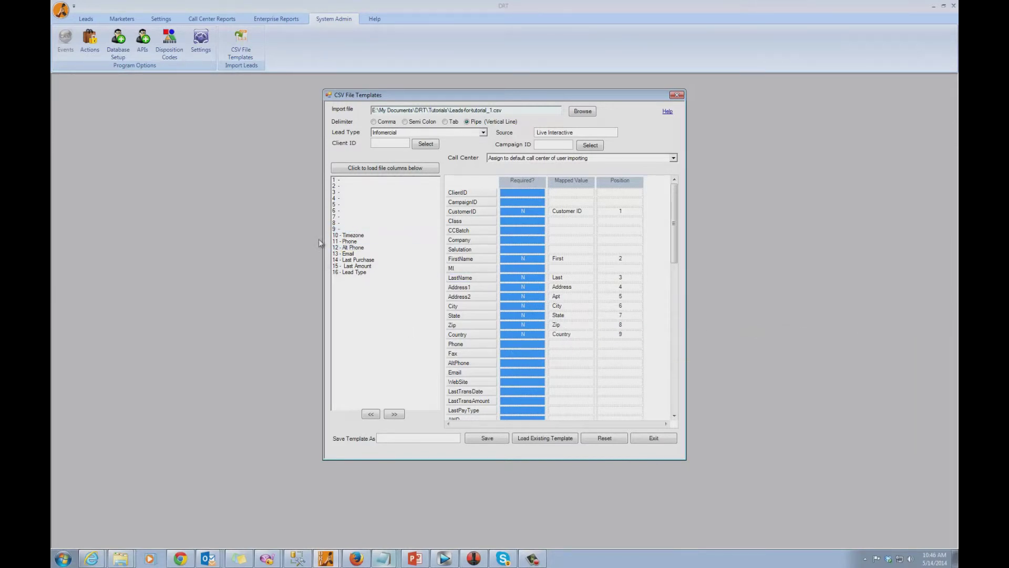
{"action": "left_click_drag", "start_coordinate": [350, 243], "coordinate": [573, 350]}
{"action": "left_click_drag", "start_coordinate": [360, 252], "coordinate": [562, 365]}
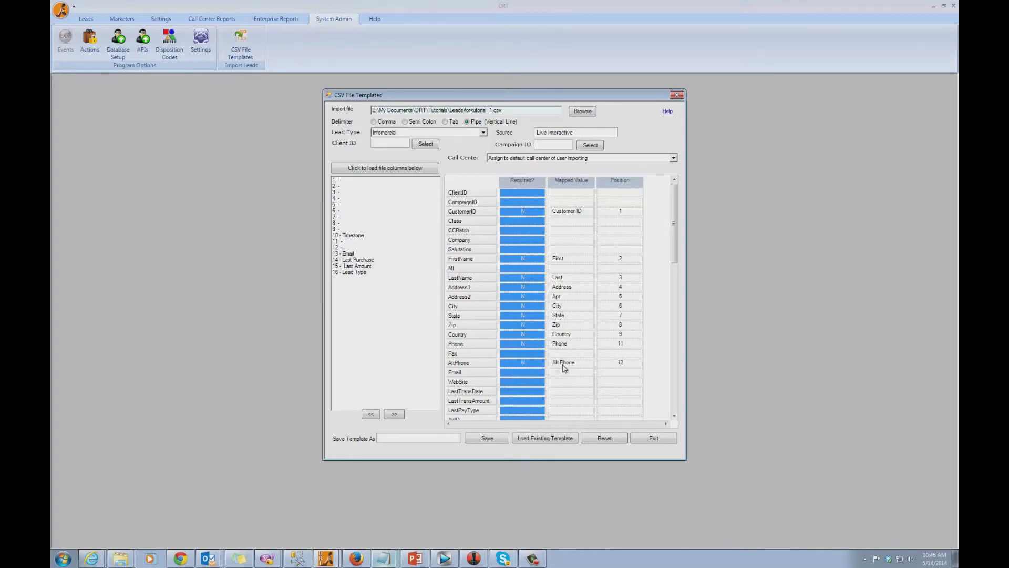
{"action": "left_click", "coordinate": [353, 255]}
{"action": "left_click_drag", "start_coordinate": [353, 257], "coordinate": [558, 385]}
{"action": "left_click", "coordinate": [582, 383]}
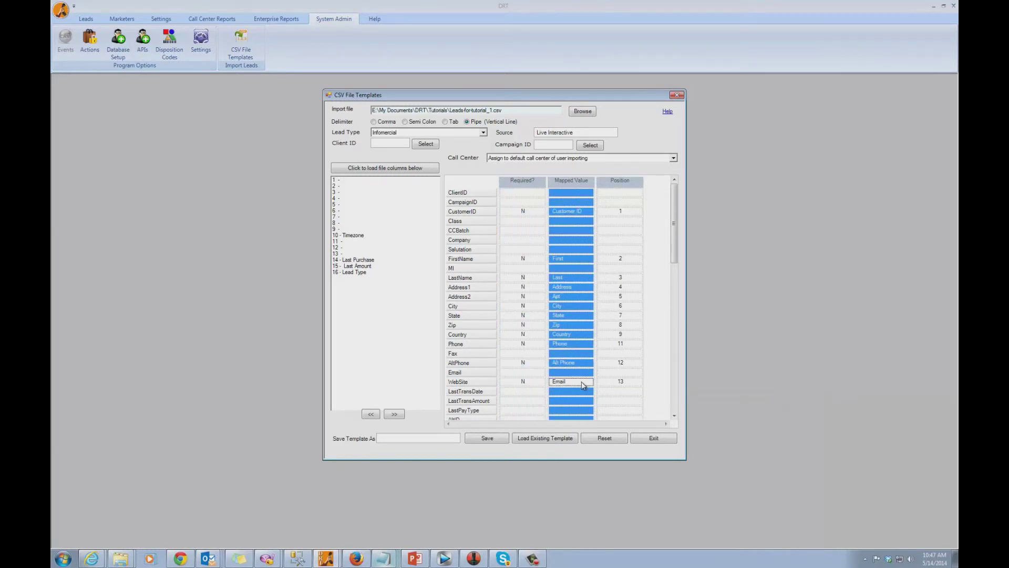
{"action": "double_click", "coordinate": [581, 383]}
Map the Email column to the Email field of the template.
{"action": "left_click", "coordinate": [346, 255]}
{"action": "left_click_drag", "start_coordinate": [348, 258], "coordinate": [562, 376]}
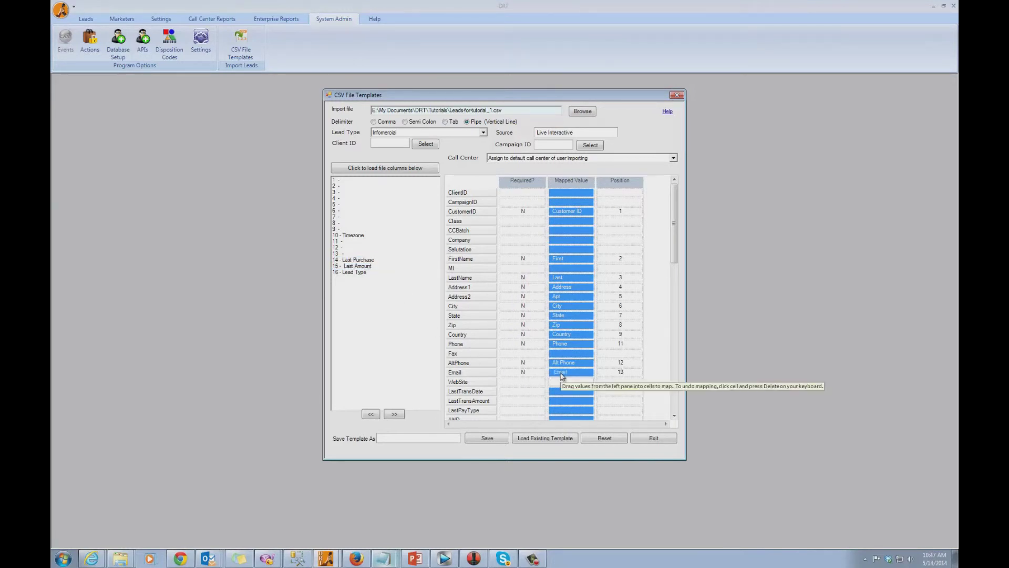
{"action": "left_click", "coordinate": [361, 191]}
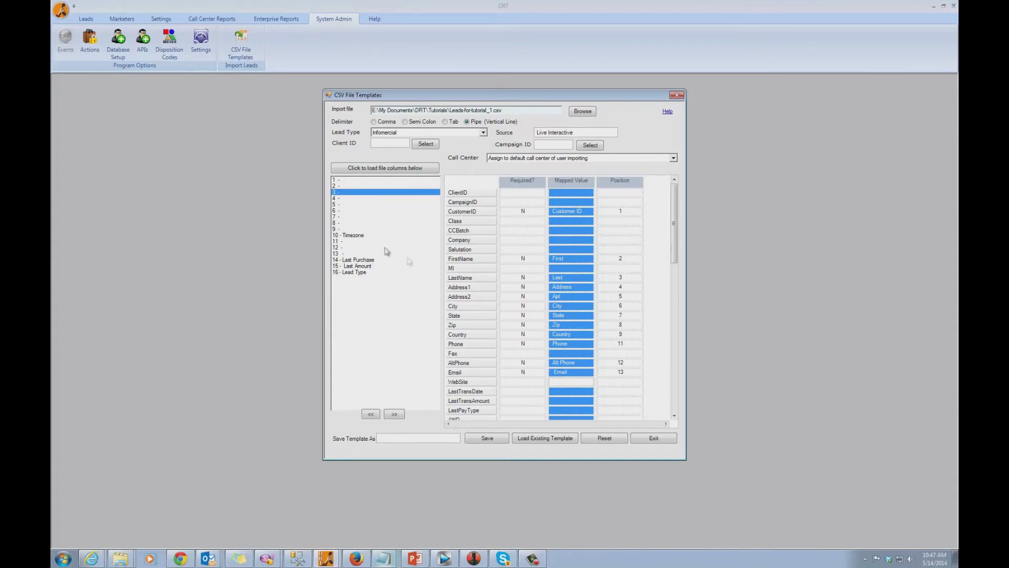
{"action": "left_click", "coordinate": [358, 237]}
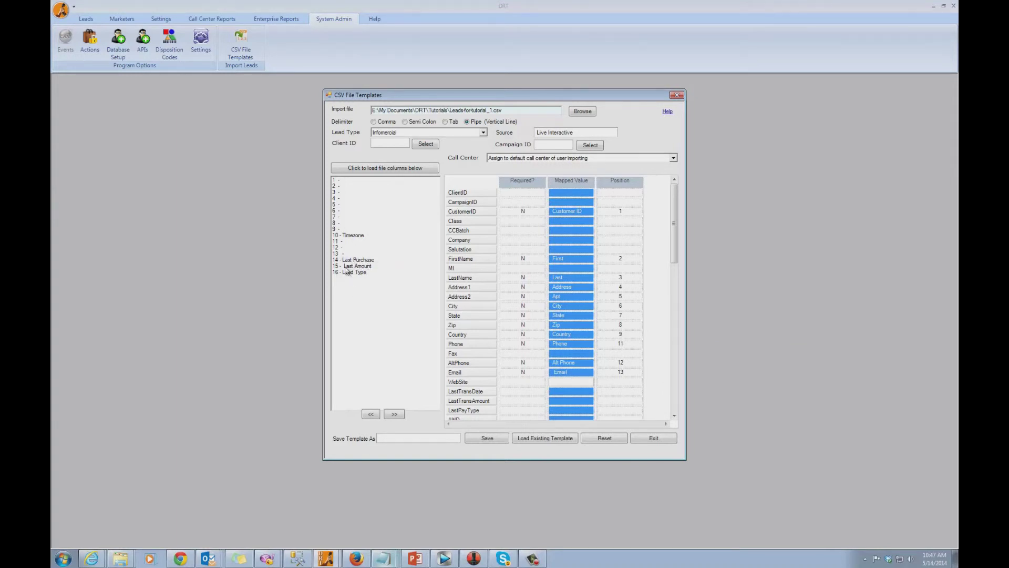
Map the Last Purchase and Last Amount columns to the LastTransDate and LastTransAmount fields.
{"action": "left_click_drag", "start_coordinate": [354, 265], "coordinate": [567, 394]}
{"action": "left_click_drag", "start_coordinate": [567, 392], "coordinate": [566, 391]}
{"action": "left_click_drag", "start_coordinate": [357, 266], "coordinate": [567, 413]}
{"action": "left_click_drag", "start_coordinate": [565, 403], "coordinate": [565, 404]}
Name the template Live Interactive and try to save it.
{"action": "type", "text": "ive"}
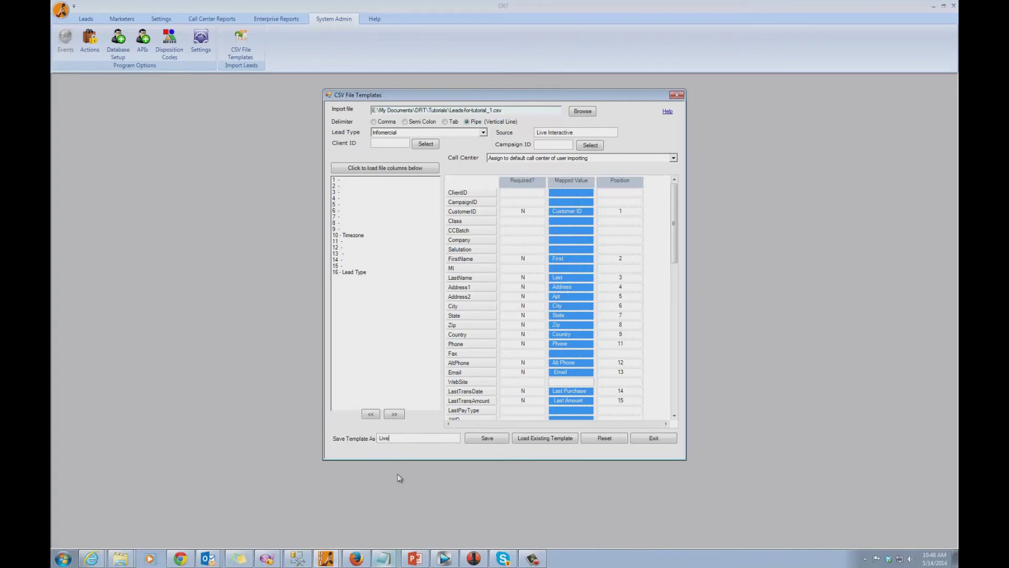
{"action": "type", "text": " Interactive"}
{"action": "left_click", "coordinate": [485, 439]}
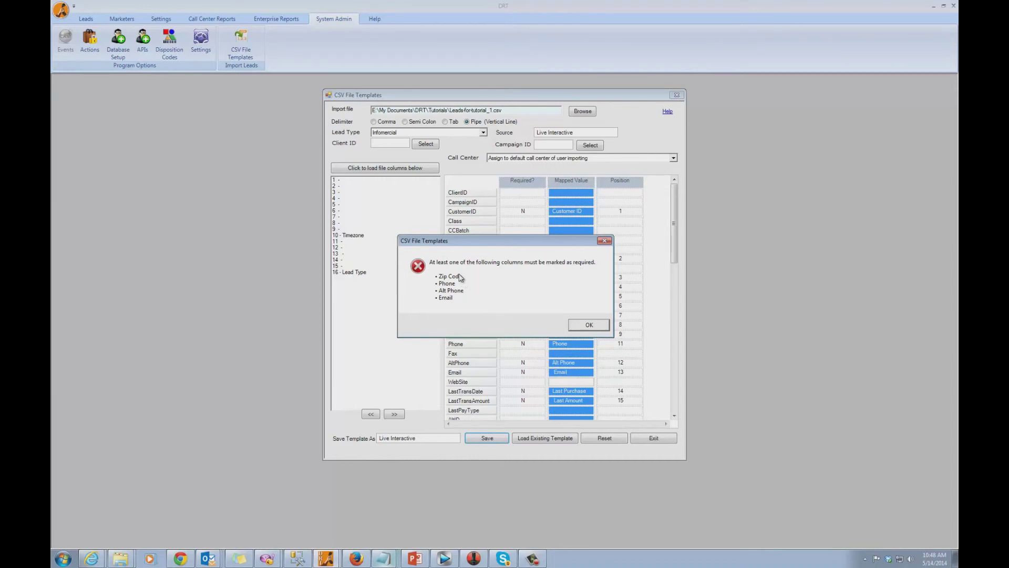
{"action": "left_click", "coordinate": [583, 328]}
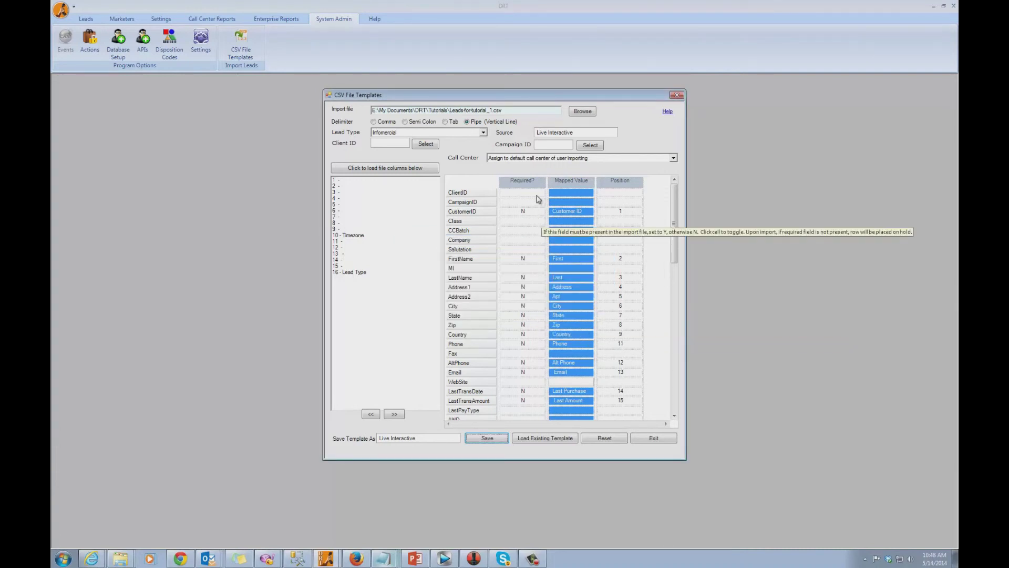
Mark the Phone and Zip fields as required (Y) and save the template.
{"action": "left_click", "coordinate": [524, 181]}
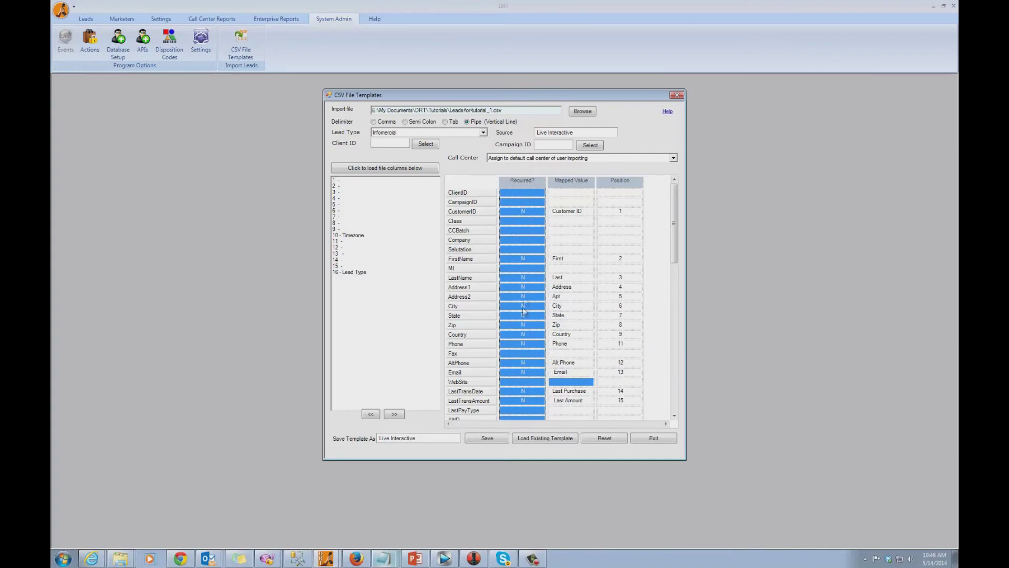
{"action": "left_click", "coordinate": [524, 344]}
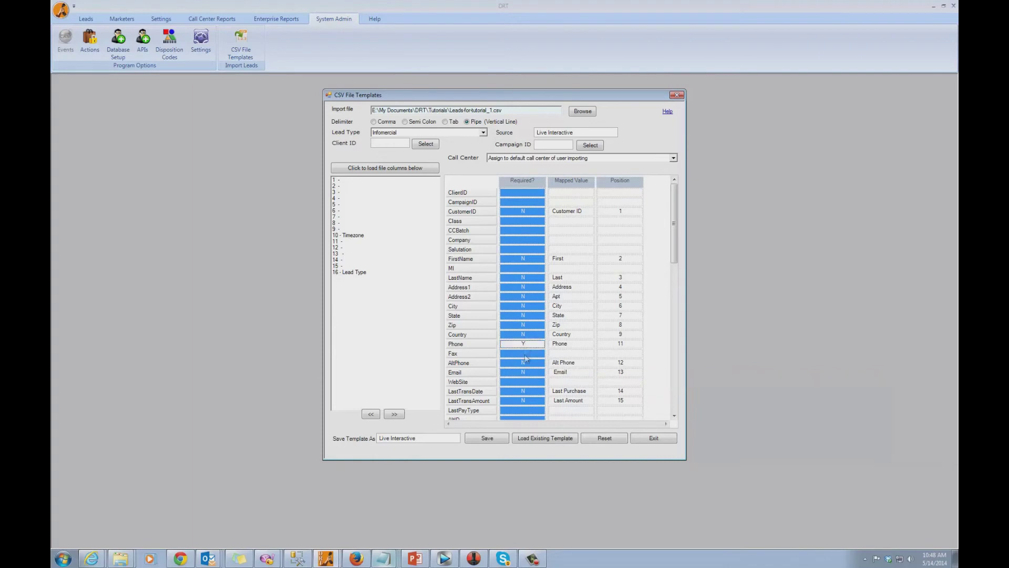
{"action": "left_click", "coordinate": [523, 324]}
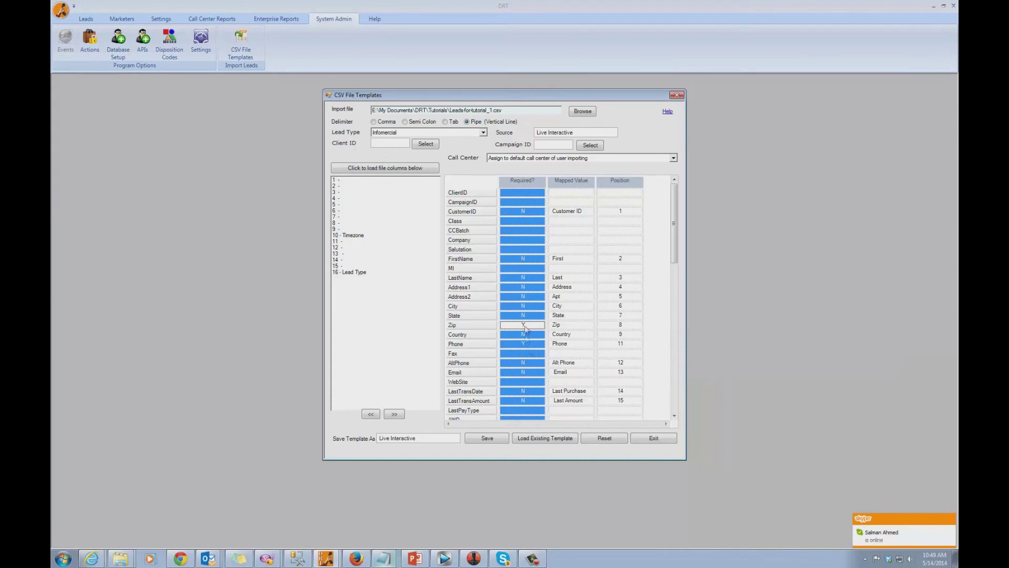
{"action": "left_click", "coordinate": [487, 440]}
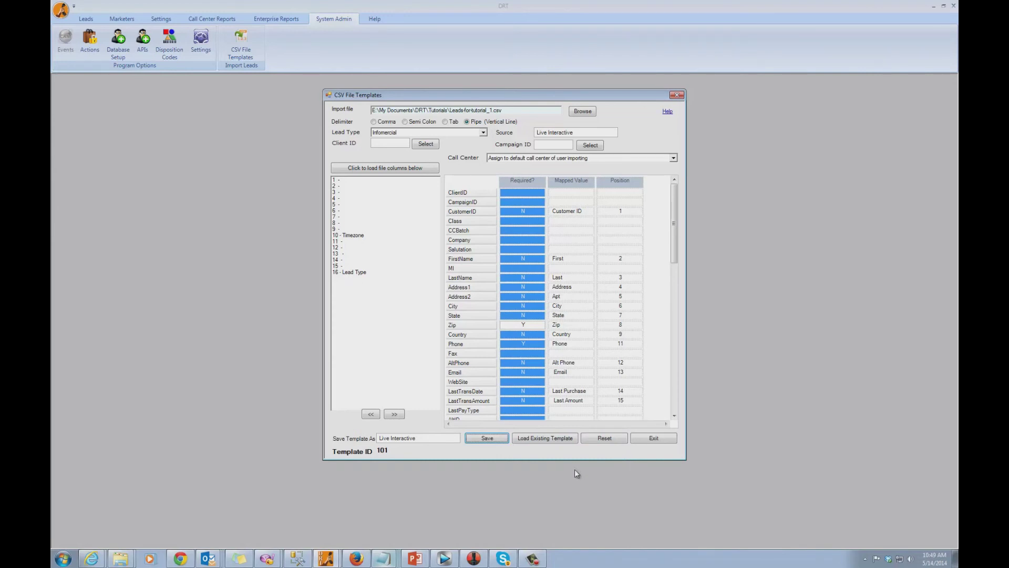
Exit the template form, reopen CSV File Templates and load the existing Live Interactive template.
{"action": "left_click", "coordinate": [661, 441]}
{"action": "left_click", "coordinate": [502, 315]}
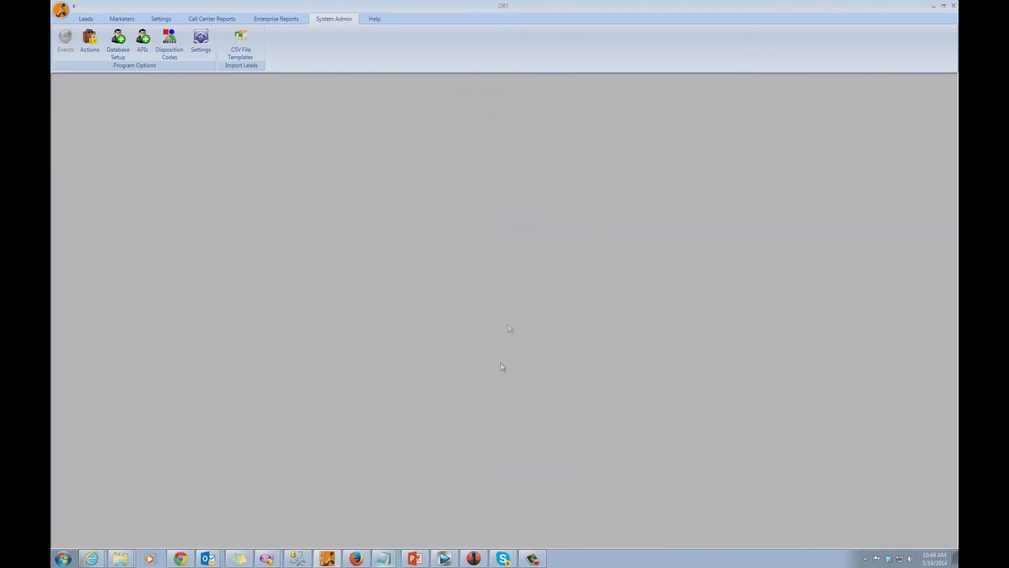
{"action": "left_click", "coordinate": [240, 52]}
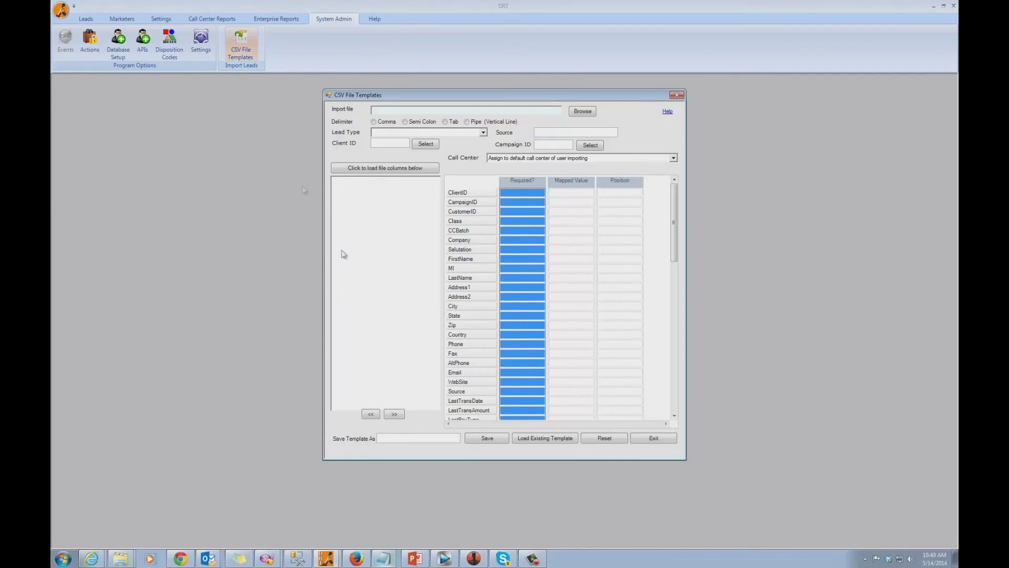
{"action": "left_click", "coordinate": [551, 442]}
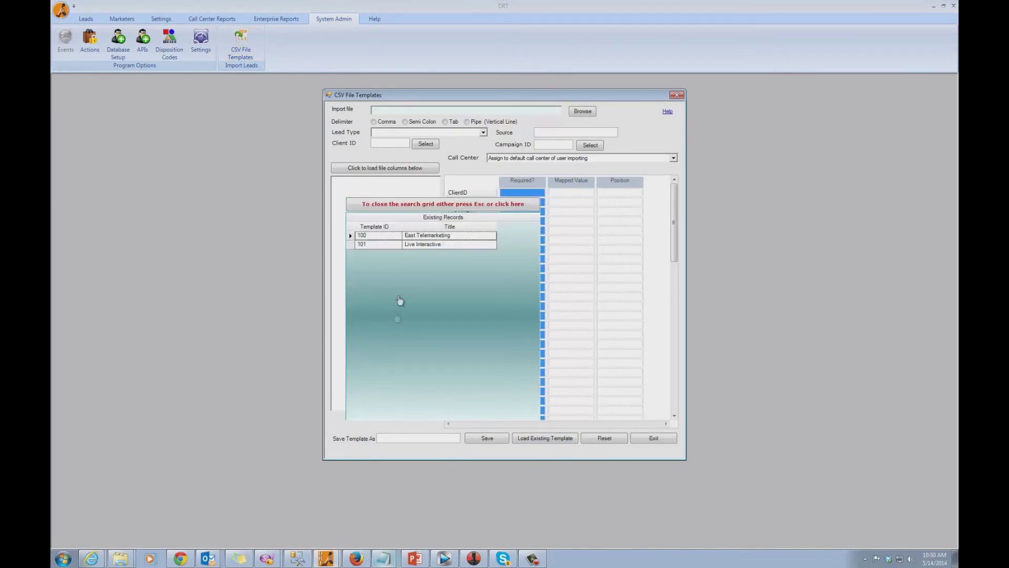
{"action": "left_click", "coordinate": [351, 244]}
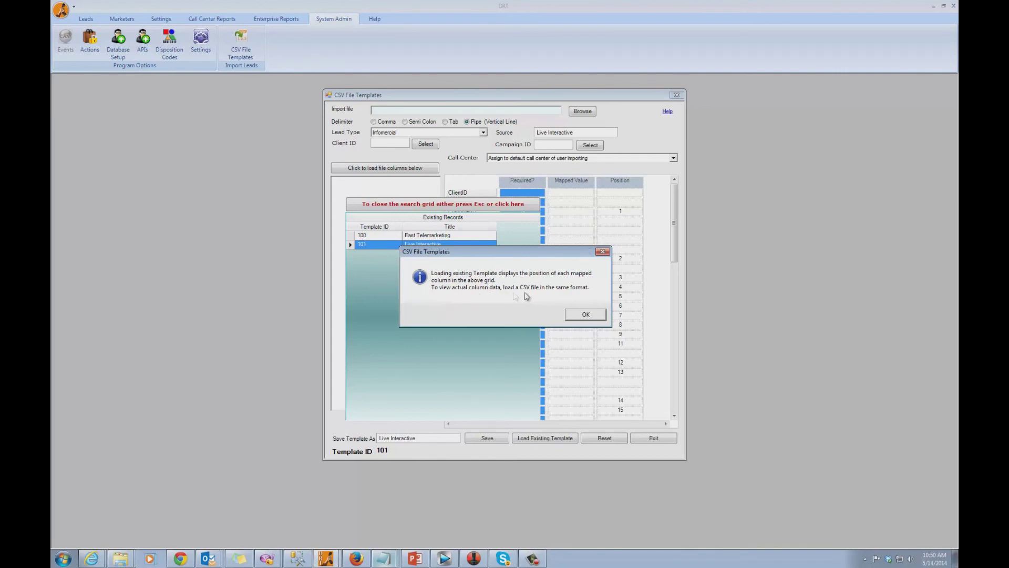
{"action": "left_click", "coordinate": [585, 314]}
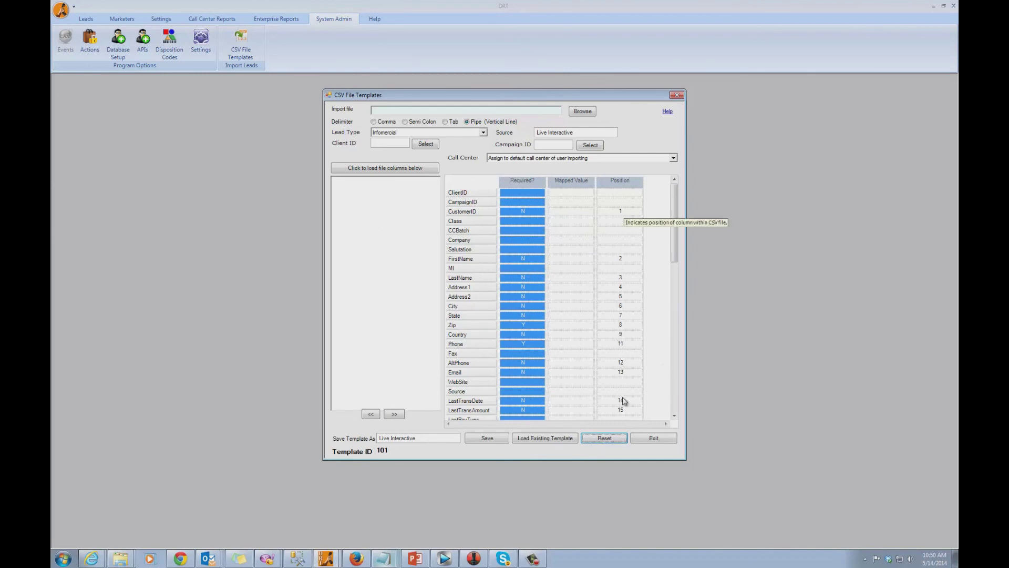
Choose Leads-for-tutorial_1.csv as the import file and load its columns into the template.
{"action": "left_click", "coordinate": [582, 111]}
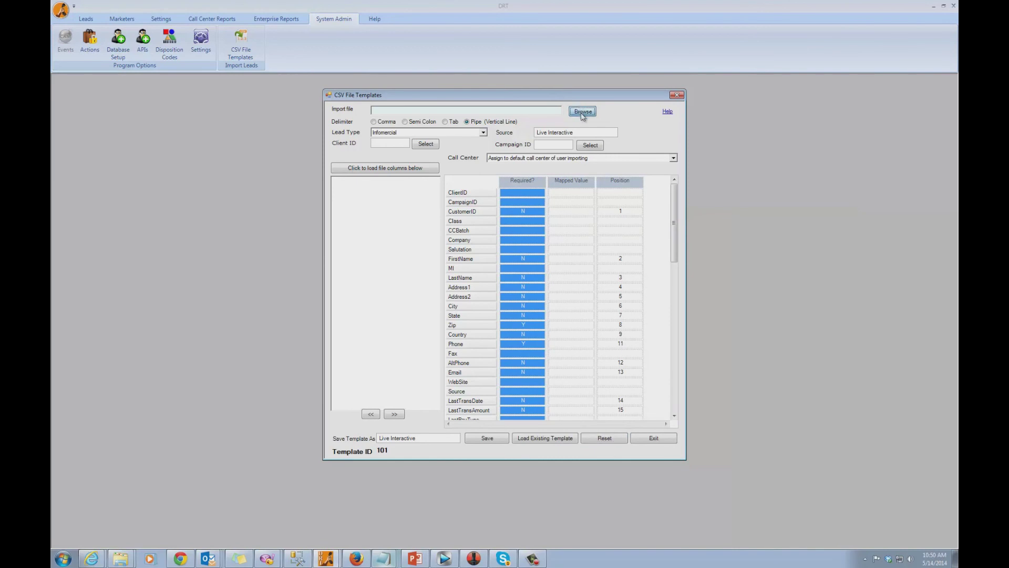
{"action": "double_click", "coordinate": [617, 373]}
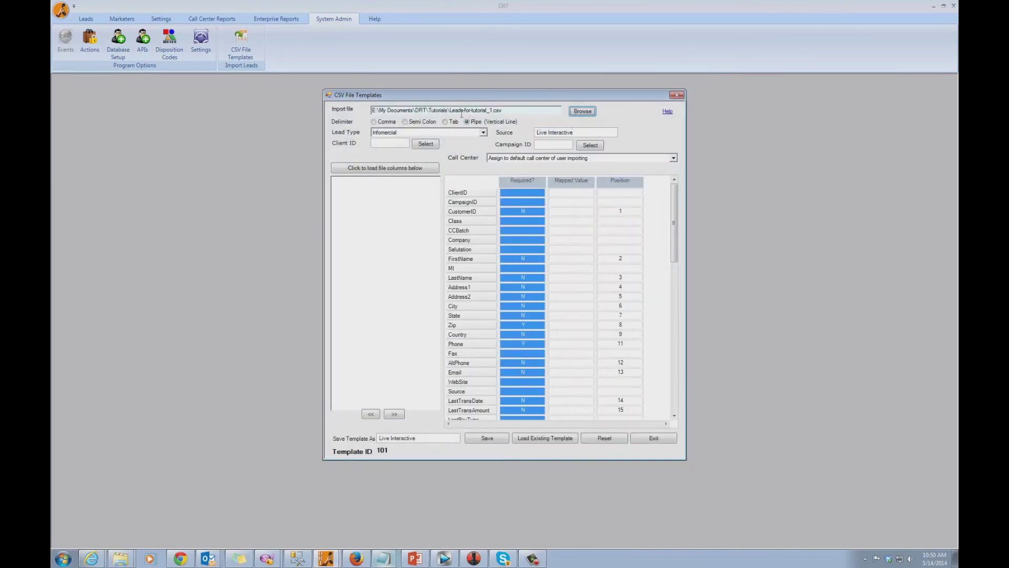
{"action": "left_click", "coordinate": [412, 169]}
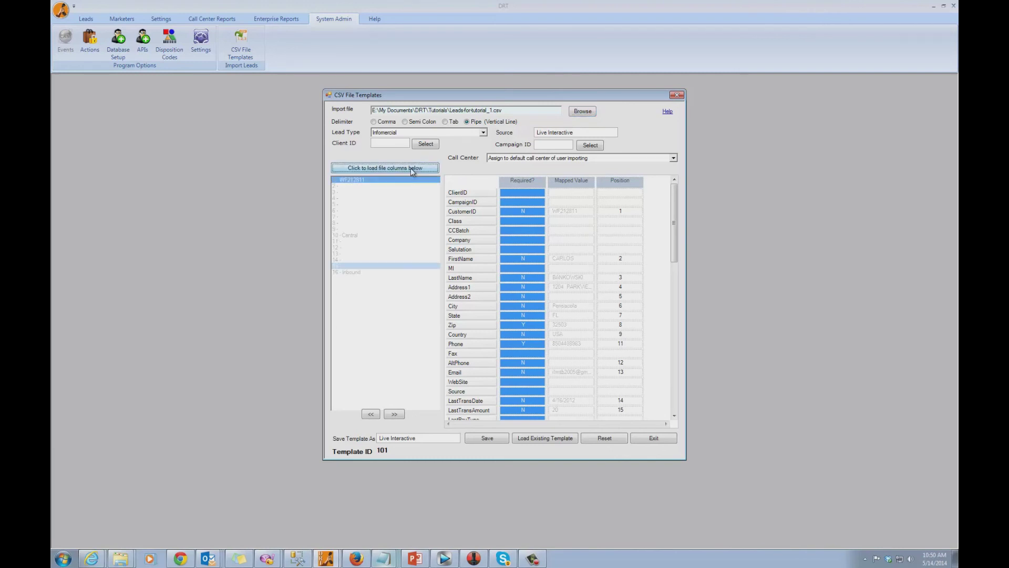